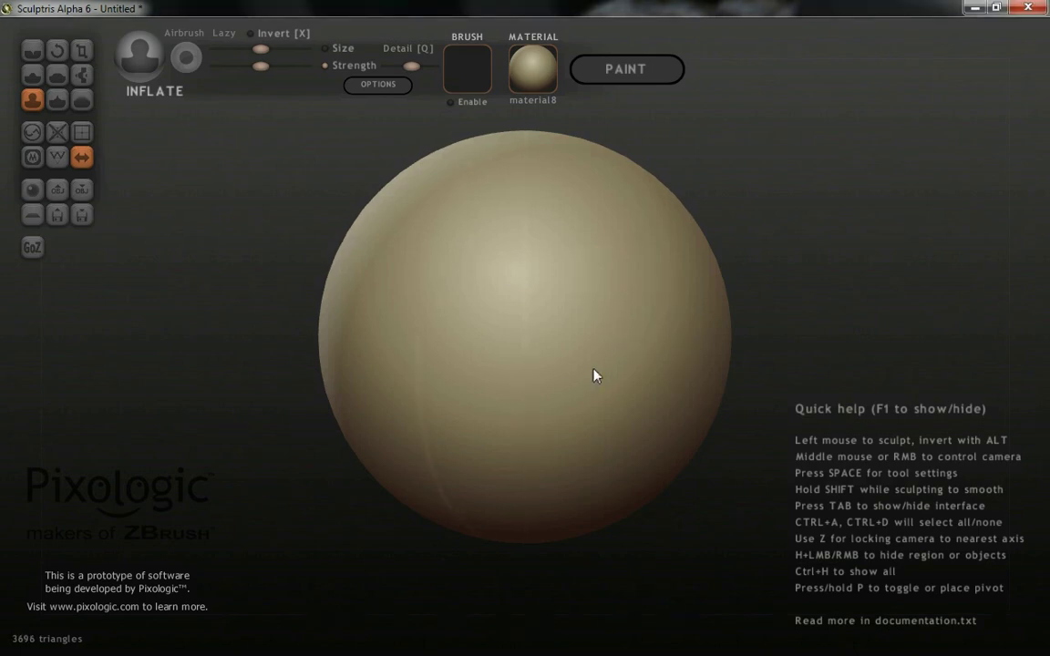
# - Grab the sphere into an egg shape and pull a long tail down from its bottom
pyautogui.scroll(-3)
pyautogui.scroll(-3)
pyautogui.press('g')
pyautogui.moveTo(533, 311); pyautogui.dragTo(619, 407)
pyautogui.moveTo(524, 360); pyautogui.dragTo(567, 381)
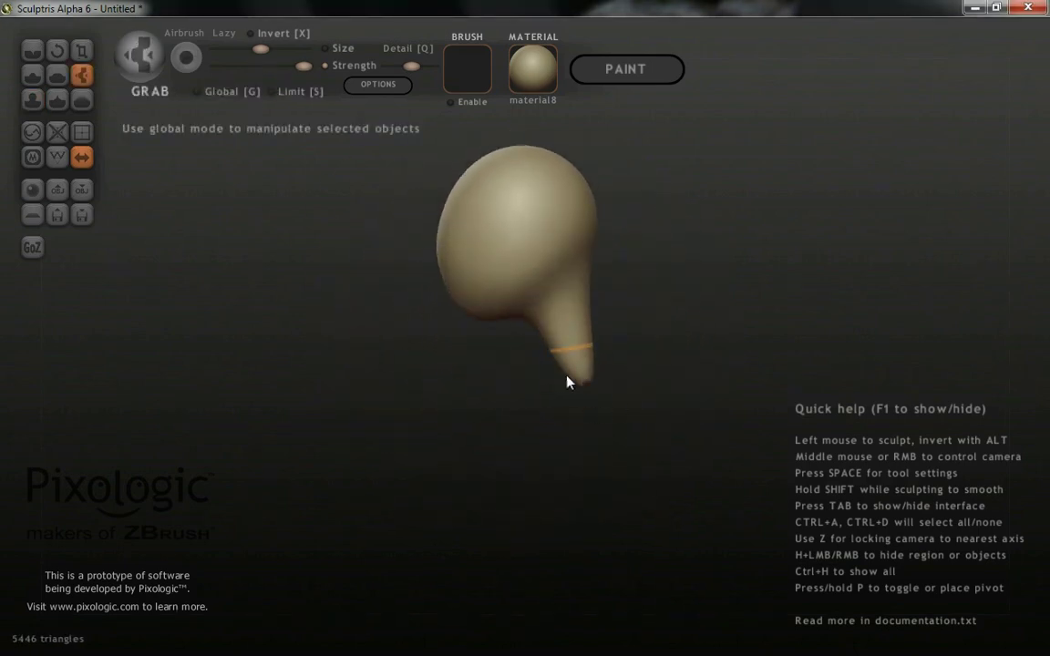
pyautogui.moveTo(567, 381); pyautogui.dragTo(610, 401)
# - Inflate the top into a larger bulb and swell the tail's base into broad shoulders
pyautogui.press('i')
pyautogui.press('g')
pyautogui.moveTo(610, 401); pyautogui.dragTo(591, 446)
pyautogui.press('i')
pyautogui.moveTo(591, 446); pyautogui.dragTo(551, 457)
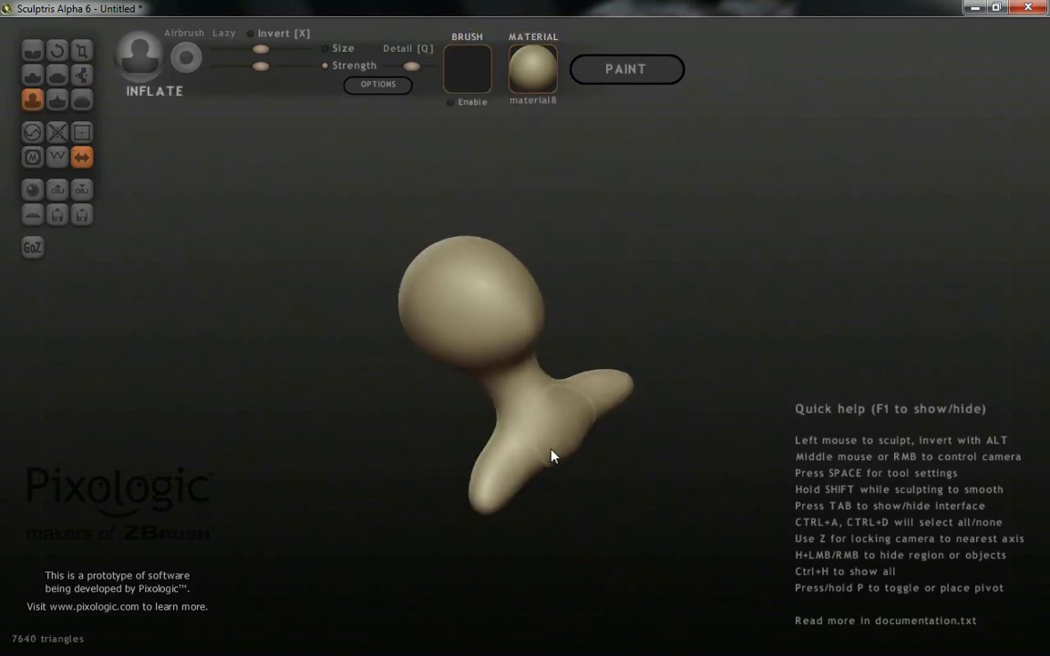
pyautogui.moveTo(551, 456); pyautogui.dragTo(628, 422)
pyautogui.moveTo(629, 422); pyautogui.dragTo(492, 398)
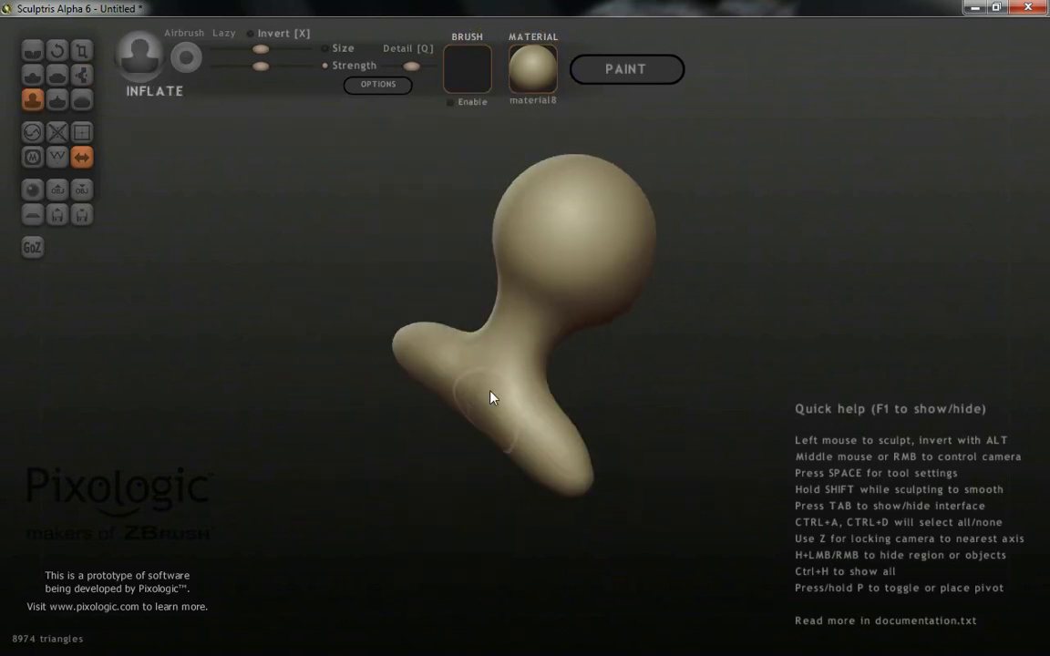
pyautogui.moveTo(492, 398); pyautogui.dragTo(518, 358)
pyautogui.moveTo(518, 358); pyautogui.dragTo(570, 348)
# - Grab the bulb into a head shape and stretch the lower part into neck and shoulders
pyautogui.press('g')
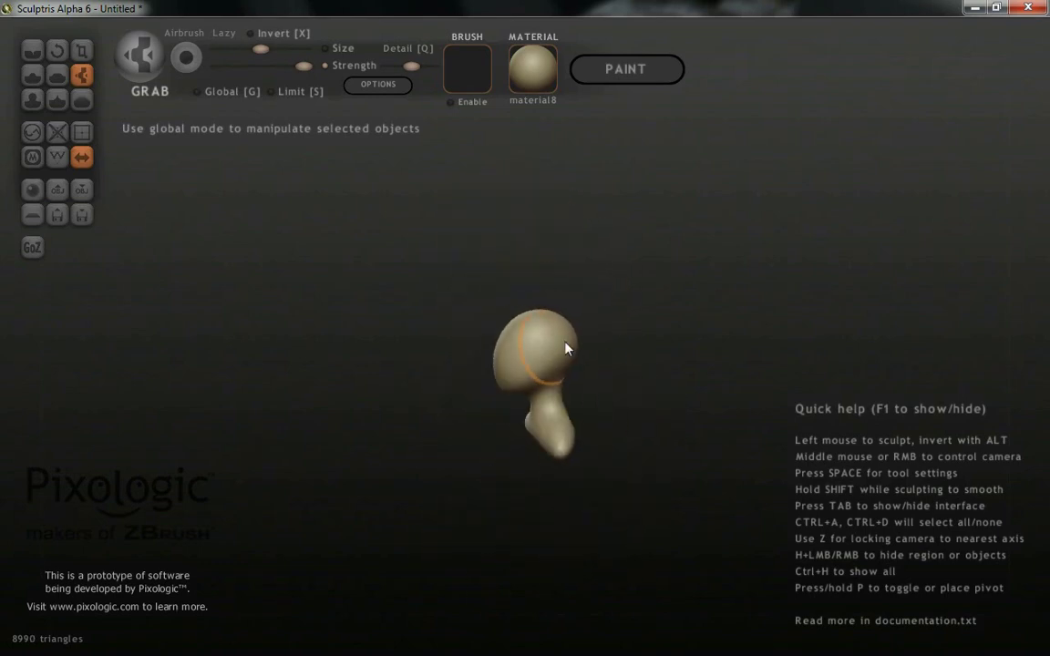
pyautogui.moveTo(570, 348); pyautogui.dragTo(570, 391)
pyautogui.moveTo(570, 391); pyautogui.dragTo(401, 169)
# - With the Draw brush at reduced size and strength, carve into the front of the head
pyautogui.press('d')
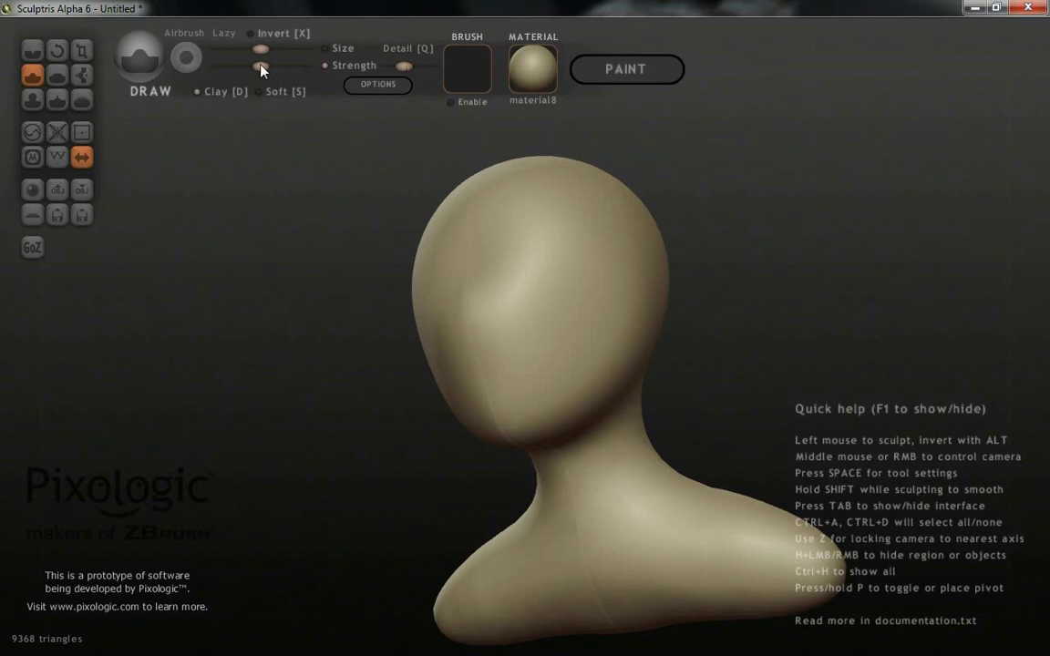
pyautogui.press('space')
pyautogui.moveTo(593, 279); pyautogui.dragTo(547, 310)
pyautogui.moveTo(537, 359); pyautogui.dragTo(565, 325)
pyautogui.moveTo(565, 326); pyautogui.dragTo(604, 136)
# - Raise the Draw strength, carve the eye sockets and build up a nose
pyautogui.press('space')
pyautogui.moveTo(668, 155); pyautogui.dragTo(549, 373)
pyautogui.moveTo(548, 373); pyautogui.dragTo(540, 403)
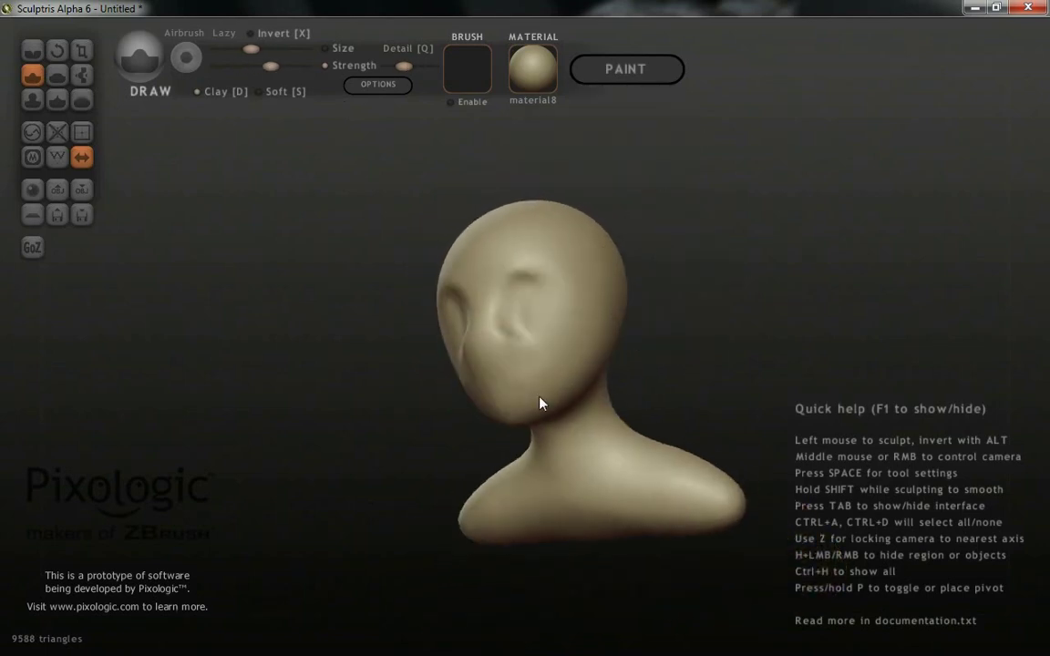
pyautogui.moveTo(540, 404); pyautogui.dragTo(518, 347)
pyautogui.moveTo(518, 348); pyautogui.dragTo(538, 356)
# - Toggle the wireframe overlay and sculpt lips below the nose
pyautogui.press('w')
pyautogui.press('w')
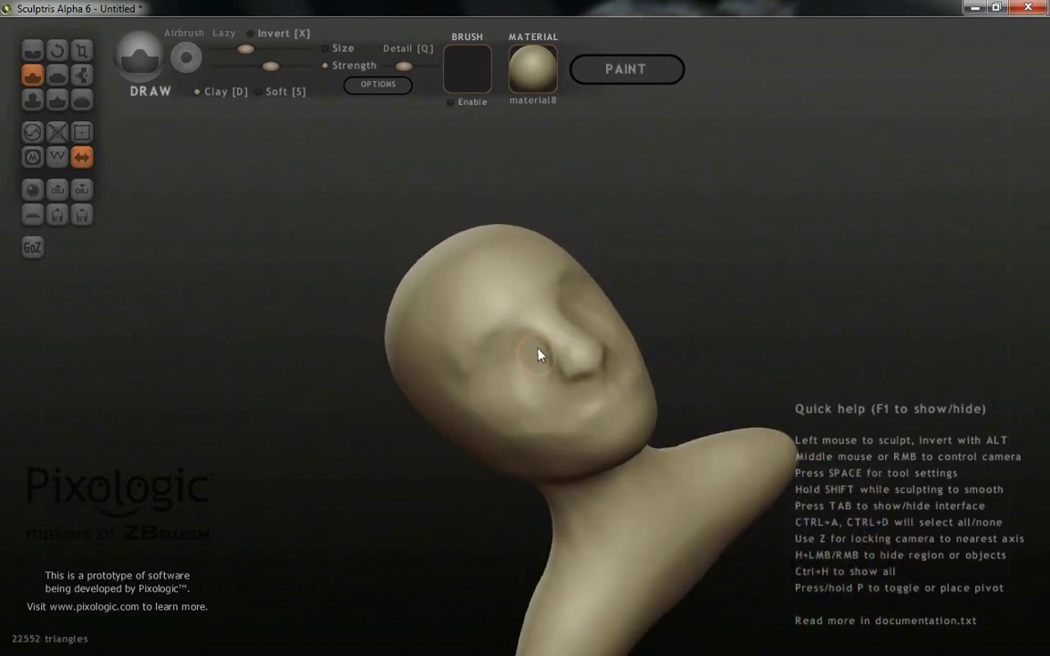
pyautogui.moveTo(539, 418); pyautogui.dragTo(562, 368)
pyautogui.moveTo(563, 368); pyautogui.dragTo(588, 402)
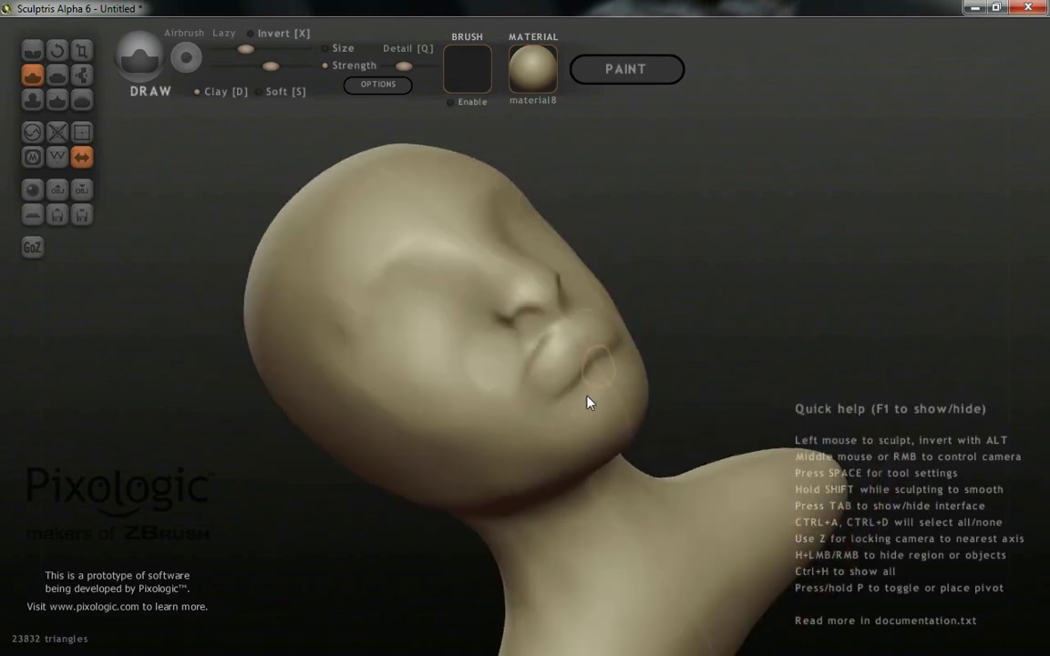
pyautogui.moveTo(588, 402); pyautogui.dragTo(585, 326)
# - Crease a line along the lips with the Crease brush and deepen it beside them
pyautogui.press('c')
pyautogui.press('space')
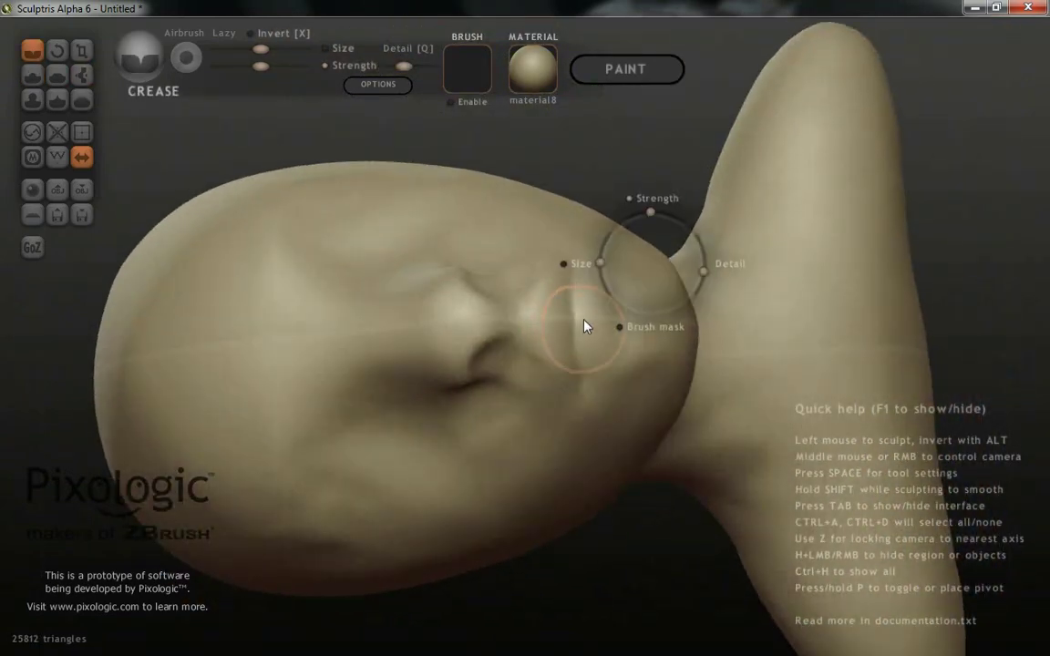
pyautogui.moveTo(582, 354); pyautogui.dragTo(558, 307)
pyautogui.moveTo(558, 307); pyautogui.dragTo(551, 312)
pyautogui.scroll(3)
pyautogui.scroll(3)
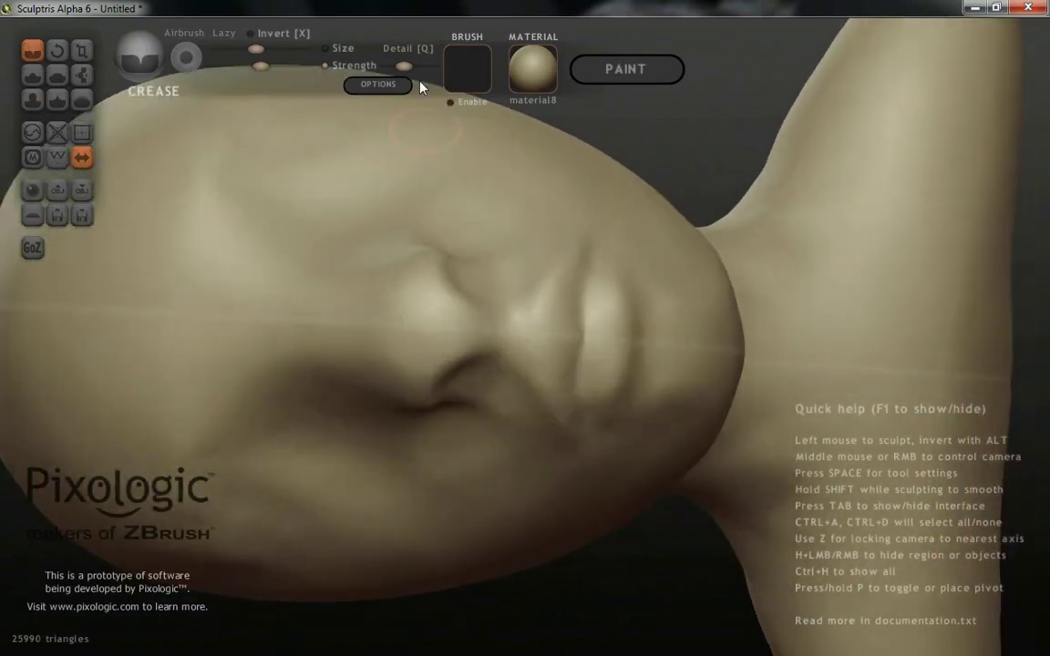
pyautogui.scroll(-3)
pyautogui.scroll(-3)
# - Raise the crease strength, crease the upper lip edge, then refine the profile with Draw and Grab
pyautogui.press('space')
pyautogui.moveTo(652, 206); pyautogui.dragTo(629, 191)
pyautogui.moveTo(629, 192); pyautogui.dragTo(560, 375)
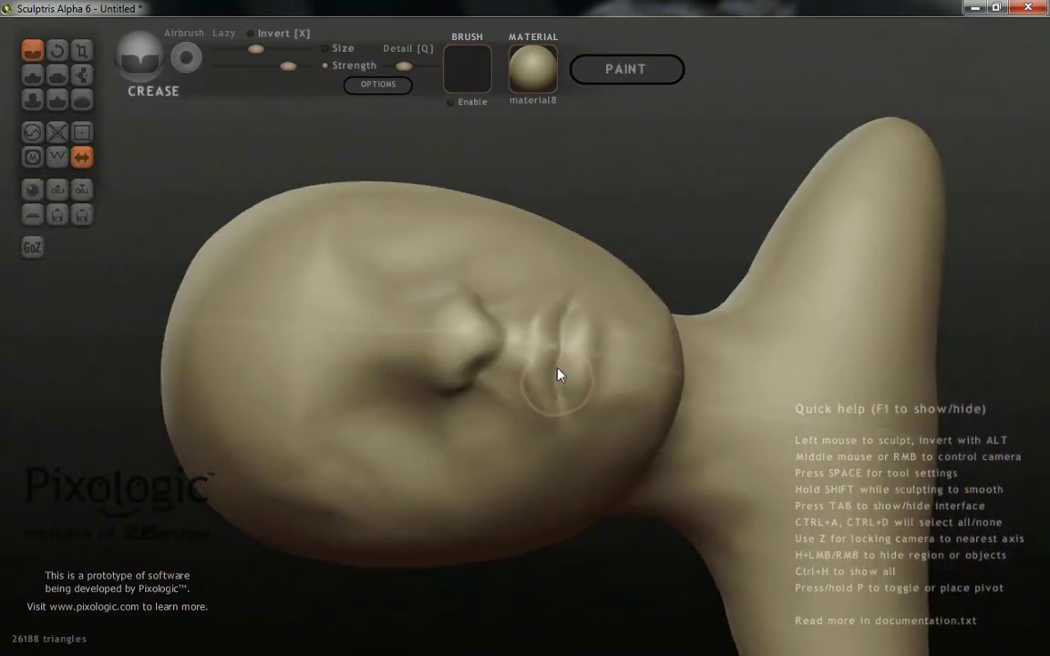
pyautogui.scroll(3)
pyautogui.moveTo(628, 422); pyautogui.dragTo(465, 291)
pyautogui.scroll(3)
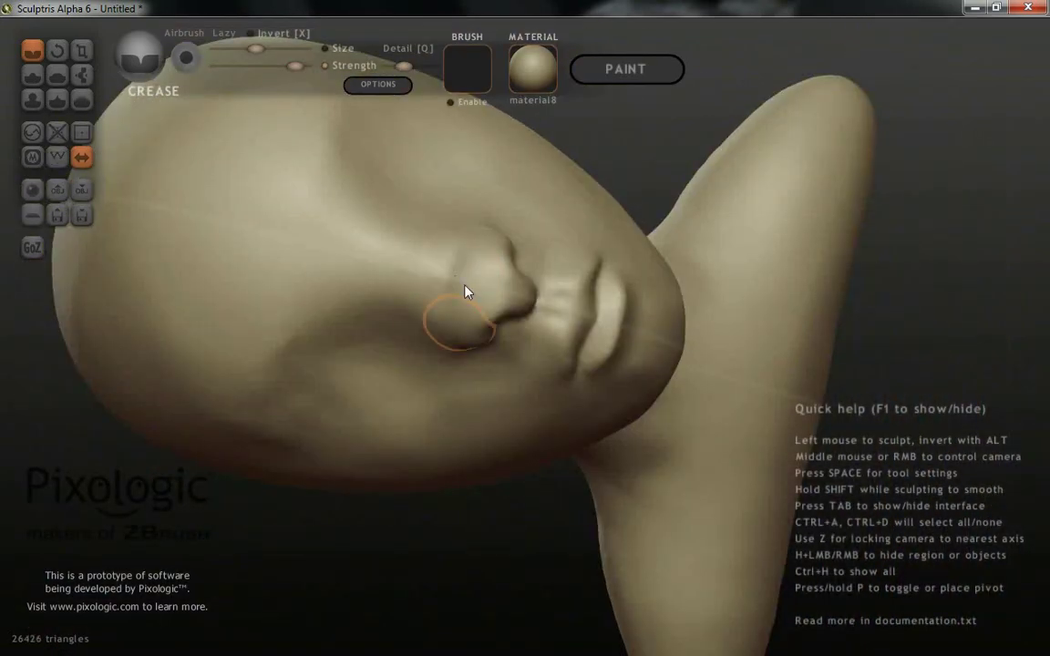
pyautogui.scroll(-3)
pyautogui.moveTo(527, 300); pyautogui.dragTo(488, 301)
pyautogui.press('d')
pyautogui.press('g')
# - Resize the Inflate brush and swell the nostril and the area below it
pyautogui.press('i')
pyautogui.press('space')
pyautogui.moveTo(505, 233); pyautogui.dragTo(515, 441)
pyautogui.moveTo(515, 440); pyautogui.dragTo(453, 345)
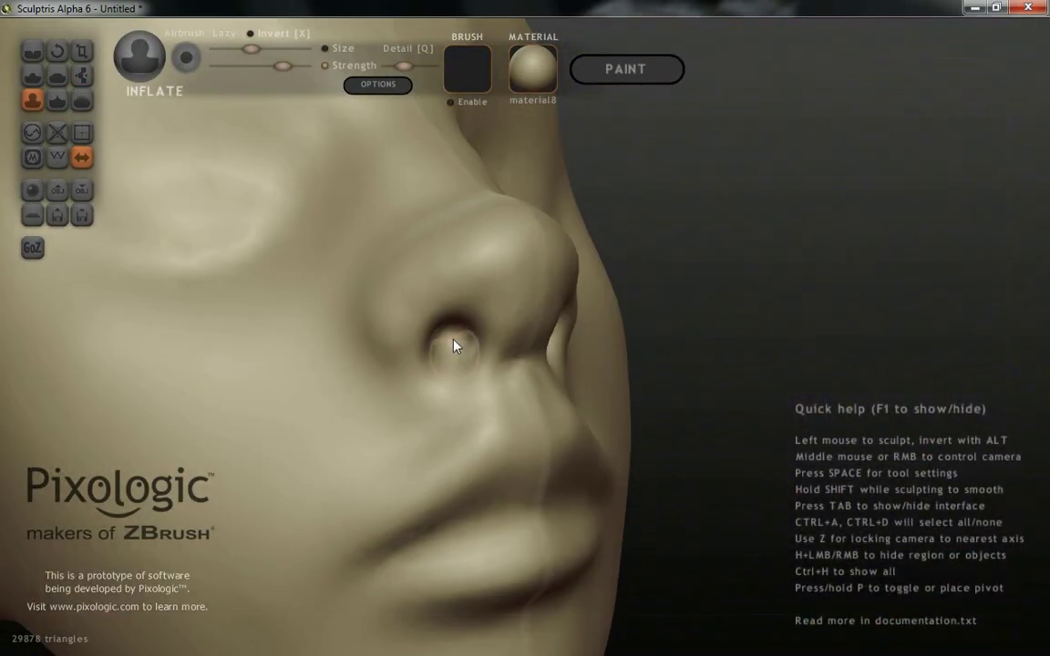
pyautogui.moveTo(456, 347); pyautogui.dragTo(464, 403)
pyautogui.moveTo(464, 403); pyautogui.dragTo(539, 291)
# - Crease lines down toward the chin, along the lips and under the nose
pyautogui.press('c')
pyautogui.moveTo(539, 290); pyautogui.dragTo(563, 320)
pyautogui.moveTo(563, 320); pyautogui.dragTo(586, 394)
pyautogui.press('i')
pyautogui.press('c')
pyautogui.press('g')
pyautogui.press('i')
pyautogui.press('c')
pyautogui.moveTo(586, 394); pyautogui.dragTo(574, 358)
pyautogui.moveTo(575, 358); pyautogui.dragTo(493, 378)
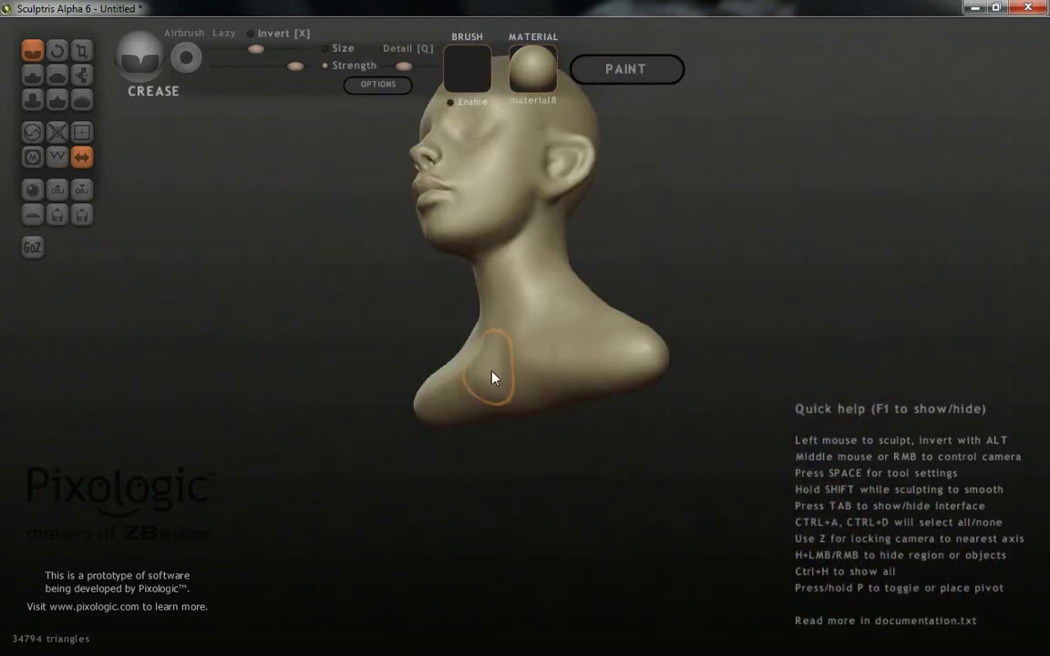
# - From a side profile, inflate and crease the ear on the side of the head
pyautogui.moveTo(497, 424); pyautogui.dragTo(588, 278)
pyautogui.scroll(3)
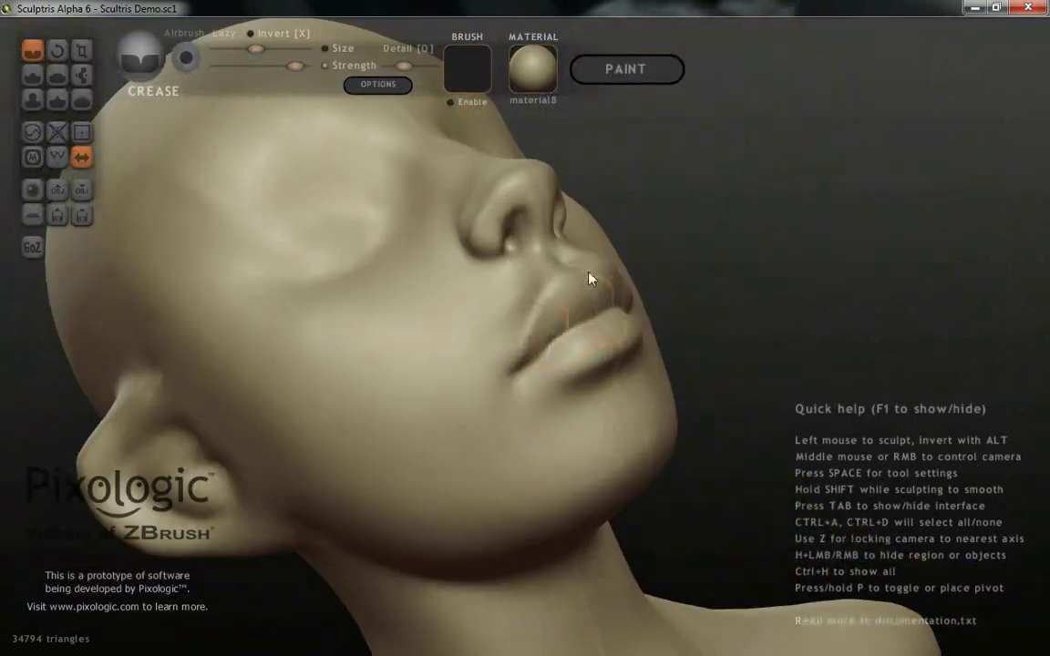
pyautogui.moveTo(590, 279); pyautogui.dragTo(566, 336)
pyautogui.press('i')
pyautogui.moveTo(566, 336); pyautogui.dragTo(537, 315)
pyautogui.press('c')
# - Grab the eyelid into an almond shape
pyautogui.press('g')
pyautogui.moveTo(537, 315); pyautogui.dragTo(518, 296)
pyautogui.moveTo(518, 296); pyautogui.dragTo(609, 375)
# - Crease the upper and lower eyelids and deepen the crease around the eye's inner edge
pyautogui.press('c')
pyautogui.moveTo(609, 375); pyautogui.dragTo(632, 282)
pyautogui.moveTo(632, 282); pyautogui.dragTo(439, 347)
pyautogui.press('i')
pyautogui.press('c')
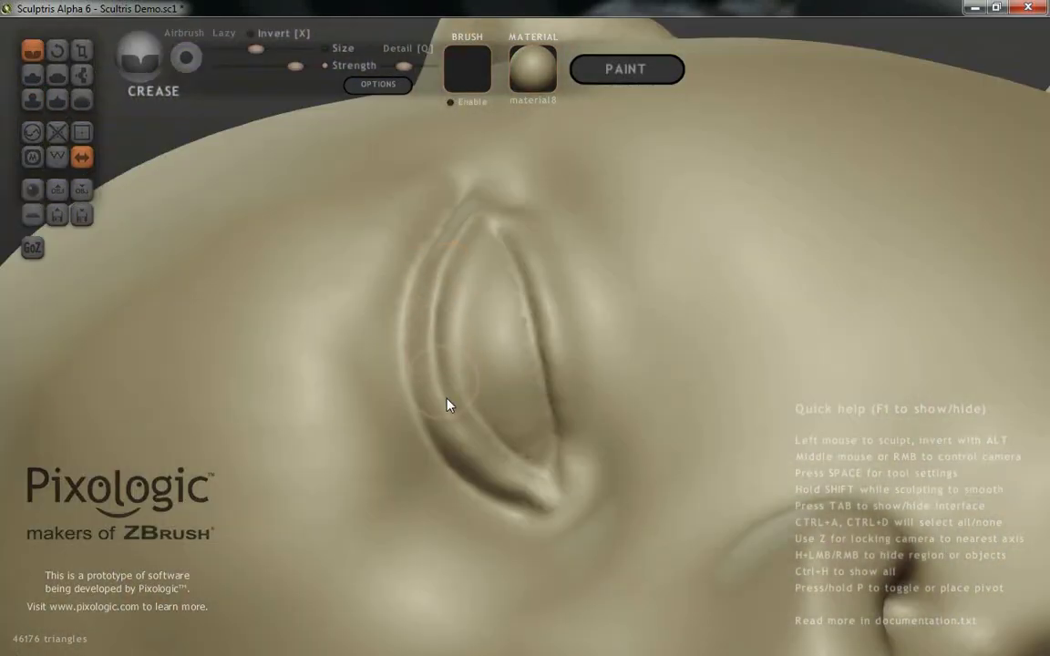
pyautogui.moveTo(447, 404); pyautogui.dragTo(549, 417)
pyautogui.moveTo(549, 418); pyautogui.dragTo(545, 352)
pyautogui.moveTo(544, 352); pyautogui.dragTo(547, 356)
pyautogui.moveTo(547, 356); pyautogui.dragTo(530, 368)
pyautogui.moveTo(530, 368); pyautogui.dragTo(469, 364)
pyautogui.moveTo(469, 364); pyautogui.dragTo(468, 347)
# - Inflate the eyelid and swell its fold
pyautogui.press('i')
pyautogui.moveTo(468, 346); pyautogui.dragTo(555, 401)
pyautogui.moveTo(555, 401); pyautogui.dragTo(547, 397)
pyautogui.moveTo(547, 398); pyautogui.dragTo(561, 357)
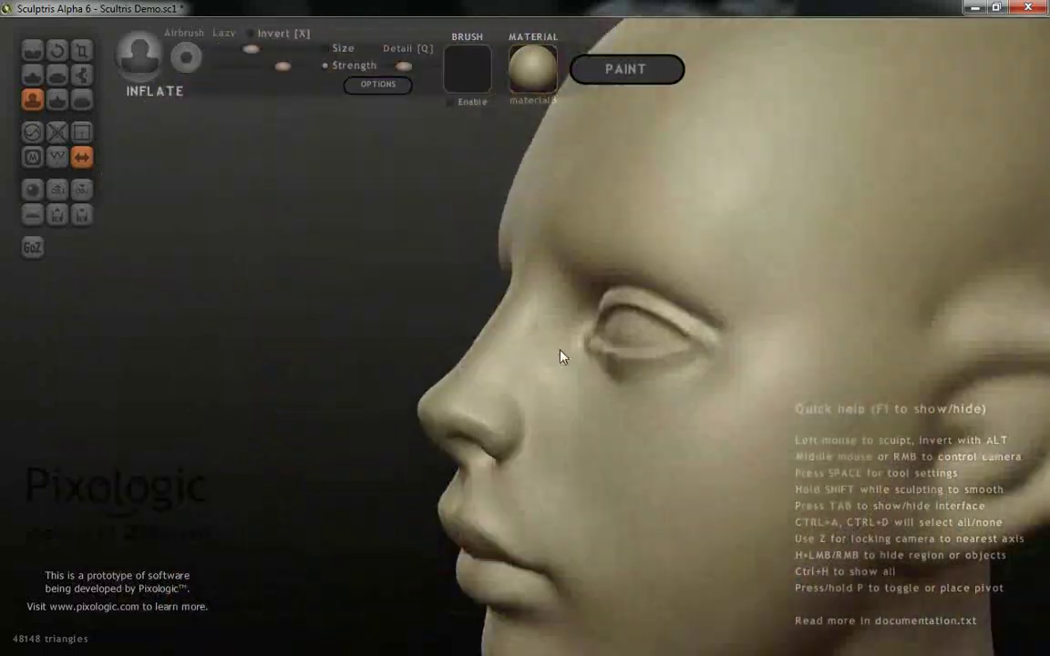
# - Open Sculpt Options, then inflate the neck below the jaw from a chin-up view
pyautogui.click(436, 504)
pyautogui.moveTo(598, 415); pyautogui.dragTo(543, 360)
pyautogui.moveTo(542, 360); pyautogui.dragTo(546, 347)
pyautogui.moveTo(546, 347); pyautogui.dragTo(580, 497)
# - Thin out the neck's mesh density with the Reduce brush, then switch to Crease and Grab
pyautogui.moveTo(542, 510); pyautogui.dragTo(586, 492)
pyautogui.press('y')
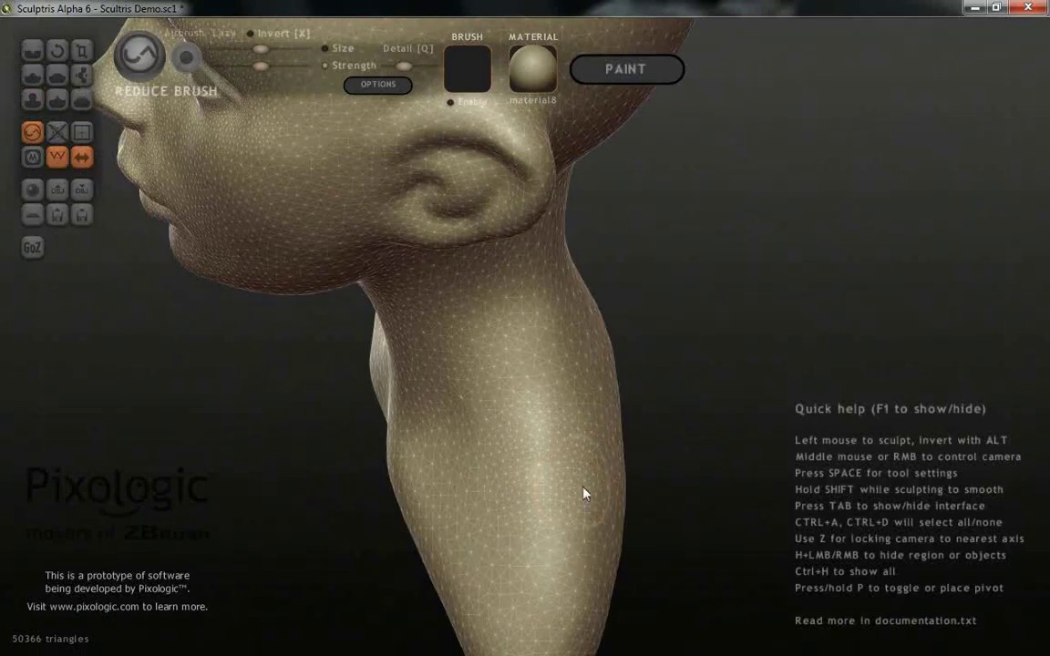
pyautogui.moveTo(587, 492); pyautogui.dragTo(516, 511)
pyautogui.moveTo(516, 511); pyautogui.dragTo(523, 367)
pyautogui.press('c')
pyautogui.press('g')
# - Deepen the creases at the inner eye corner and along the lower eyelid
pyautogui.press('c')
pyautogui.moveTo(522, 366); pyautogui.dragTo(525, 370)
pyautogui.moveTo(525, 370); pyautogui.dragTo(506, 362)
pyautogui.moveTo(506, 363); pyautogui.dragTo(497, 321)
pyautogui.moveTo(497, 321); pyautogui.dragTo(617, 434)
pyautogui.moveTo(616, 433); pyautogui.dragTo(664, 436)
pyautogui.moveTo(663, 436); pyautogui.dragTo(508, 314)
# - Inflate volume around the eye, then alternate Crease and Inflate to begin the ear
pyautogui.press('i')
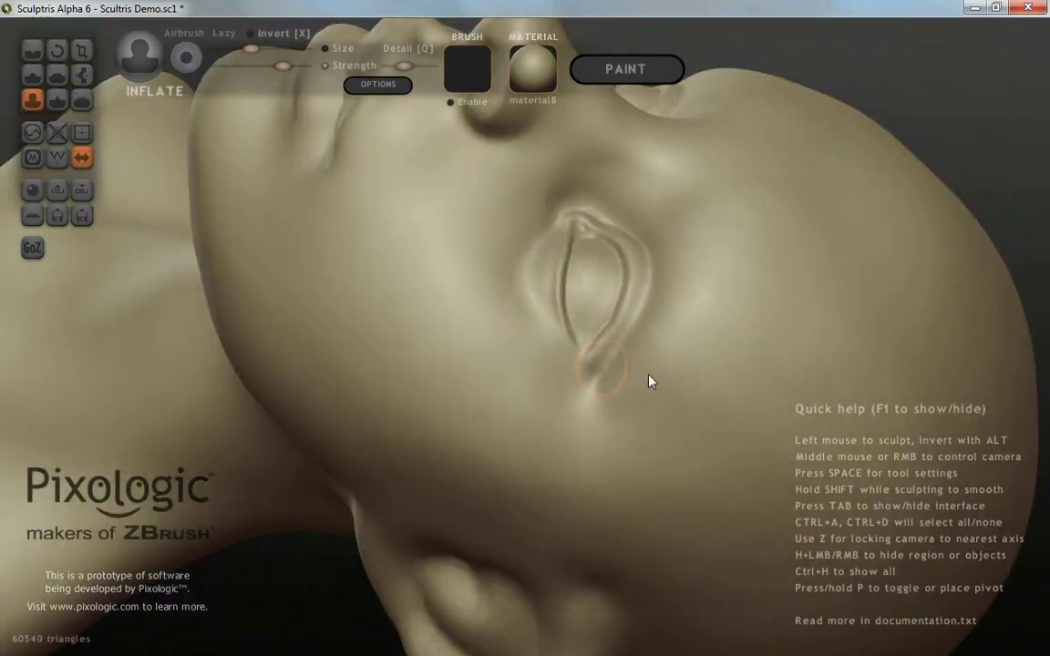
pyautogui.moveTo(649, 380); pyautogui.dragTo(623, 398)
pyautogui.moveTo(693, 404); pyautogui.dragTo(567, 377)
pyautogui.press('c')
pyautogui.scroll(-3)
pyautogui.press('c')
pyautogui.press('c')
pyautogui.scroll(3)
# - Inflate volume inside the ear and build up its raised rim
pyautogui.press('i')
pyautogui.press('c')
pyautogui.moveTo(567, 376); pyautogui.dragTo(554, 394)
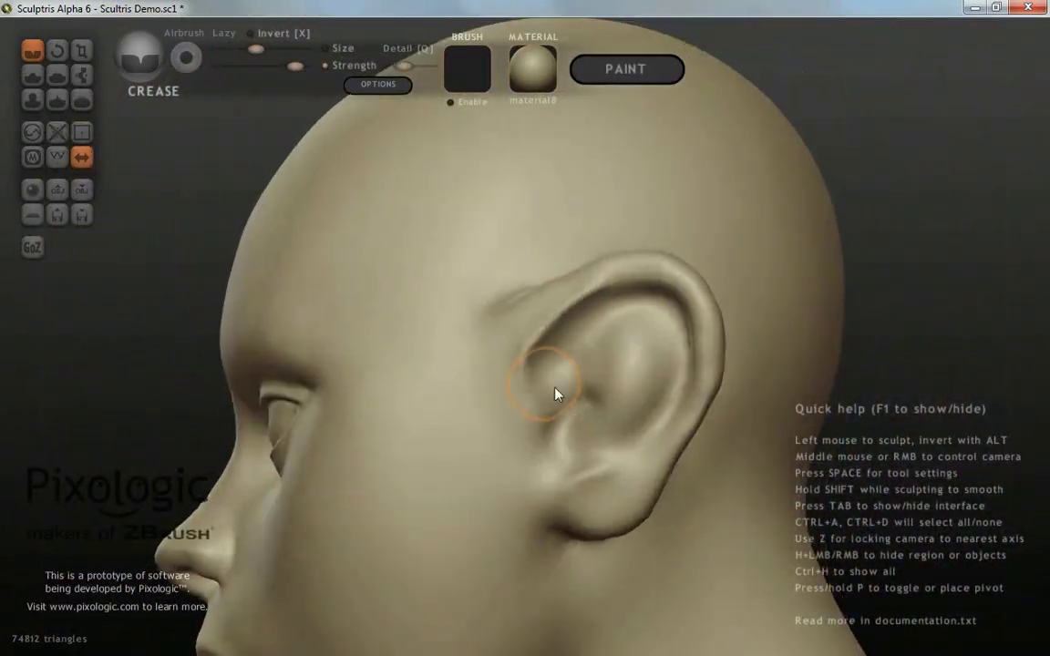
pyautogui.press('i')
pyautogui.moveTo(645, 265); pyautogui.dragTo(594, 456)
pyautogui.moveTo(594, 457); pyautogui.dragTo(617, 282)
pyautogui.moveTo(616, 282); pyautogui.dragTo(496, 446)
# - Add more volume to the ear with the Inflate brush
pyautogui.press('g')
pyautogui.press('i')
pyautogui.moveTo(497, 445); pyautogui.dragTo(497, 417)
pyautogui.moveTo(497, 418); pyautogui.dragTo(623, 356)
# - Alternate Crease, Inflate and Grab to define the ear's inner folds, jaw and cheek
pyautogui.press('c')
pyautogui.press('i')
pyautogui.press('c')
pyautogui.press('i')
pyautogui.press('c')
pyautogui.press('g')
pyautogui.press('i')
pyautogui.press('g')
pyautogui.press('i')
pyautogui.press('c')
pyautogui.press('i')
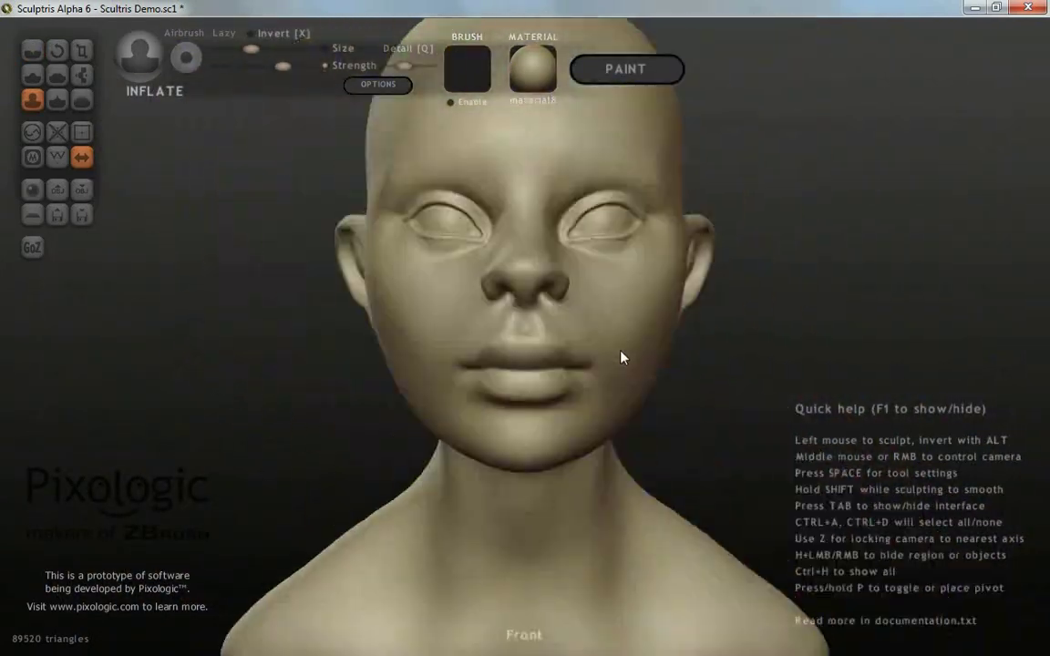
# - Fill out the cheek and chin with small Draw strokes and crease the mouth corner
pyautogui.press('g')
pyautogui.scroll(3)
pyautogui.scroll(3)
pyautogui.moveTo(374, 429); pyautogui.dragTo(574, 316)
pyautogui.press('c')
pyautogui.scroll(-3)
pyautogui.scroll(3)
pyautogui.press('d')
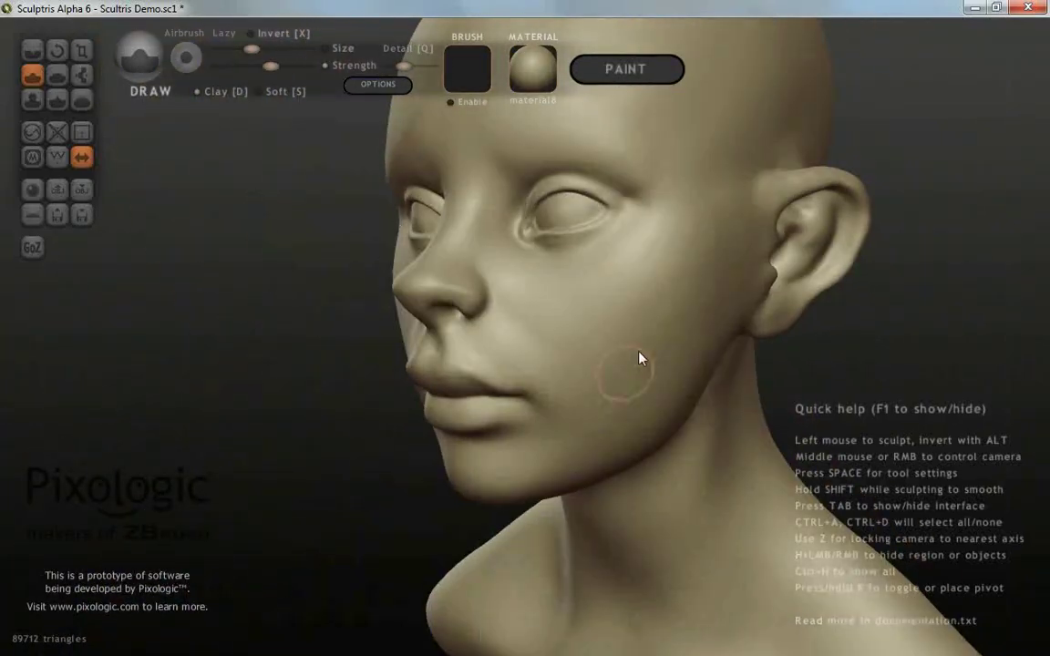
pyautogui.moveTo(720, 258); pyautogui.dragTo(583, 479)
# - Crease the lip corners and the line between the lips, then inflate the lips
pyautogui.press('c')
pyautogui.scroll(3)
pyautogui.moveTo(537, 352); pyautogui.dragTo(547, 369)
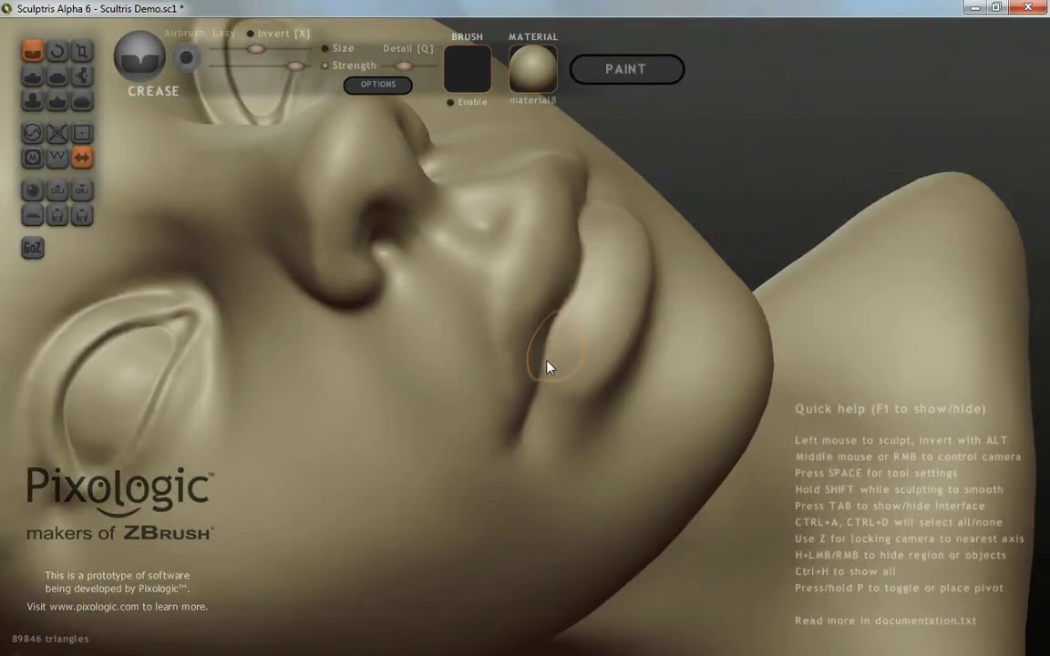
pyautogui.moveTo(547, 369); pyautogui.dragTo(545, 347)
pyautogui.moveTo(545, 347); pyautogui.dragTo(558, 241)
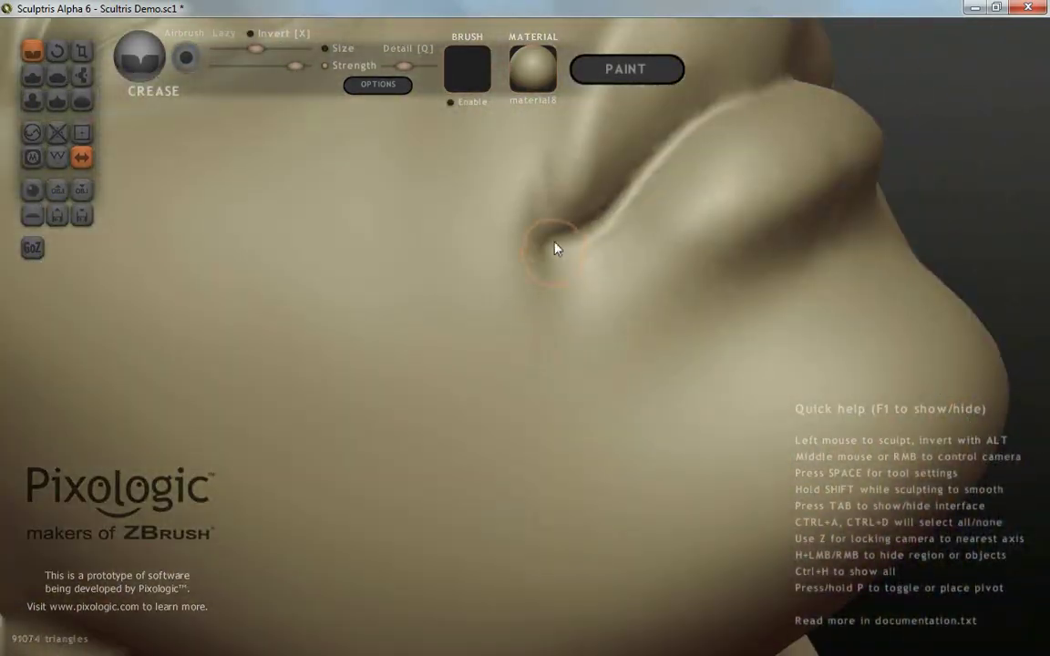
pyautogui.moveTo(558, 241); pyautogui.dragTo(633, 274)
pyautogui.moveTo(632, 274); pyautogui.dragTo(556, 352)
pyautogui.press('i')
pyautogui.moveTo(555, 352); pyautogui.dragTo(497, 394)
pyautogui.moveTo(497, 394); pyautogui.dragTo(474, 355)
pyautogui.press('c')
pyautogui.press('i')
pyautogui.press('c')
pyautogui.press('i')
# - Shape the nostrils and nose tip with alternating Grab, Inflate and Crease strokes from low views
pyautogui.press('g')
pyautogui.moveTo(609, 492); pyautogui.dragTo(521, 335)
pyautogui.press('c')
pyautogui.press('g')
pyautogui.press('c')
pyautogui.press('i')
pyautogui.press('c')
pyautogui.moveTo(643, 420); pyautogui.dragTo(506, 375)
pyautogui.press('i')
pyautogui.press('g')
pyautogui.press('c')
pyautogui.press('i')
pyautogui.press('c')
# - Carve a crease below the nostril and sharpen the lip line from the side
pyautogui.moveTo(506, 375); pyautogui.dragTo(525, 418)
pyautogui.press('i')
pyautogui.moveTo(527, 421); pyautogui.dragTo(485, 394)
pyautogui.press('g')
pyautogui.press('c')
pyautogui.scroll(-3)
pyautogui.scroll(-3)
pyautogui.scroll(3)
# - Adjust the nose shape with Grab and Inflate strokes
pyautogui.press('g')
pyautogui.scroll(3)
pyautogui.press('c')
pyautogui.press('g')
pyautogui.press('i')
# - Carve a crease dent into the neck
pyautogui.press('c')
pyautogui.click(557, 428)
pyautogui.moveTo(558, 428); pyautogui.dragTo(505, 358)
pyautogui.press('i')
pyautogui.moveTo(450, 398); pyautogui.dragTo(621, 406)
pyautogui.scroll(-3)
pyautogui.press('g')
pyautogui.scroll(3)
pyautogui.scroll(3)
# - Inspect the face from a front view and a close three-quarter view
pyautogui.moveTo(556, 320); pyautogui.dragTo(542, 461)
pyautogui.scroll(3)
pyautogui.moveTo(621, 403); pyautogui.dragTo(561, 409)
pyautogui.press('c')
pyautogui.scroll(-3)
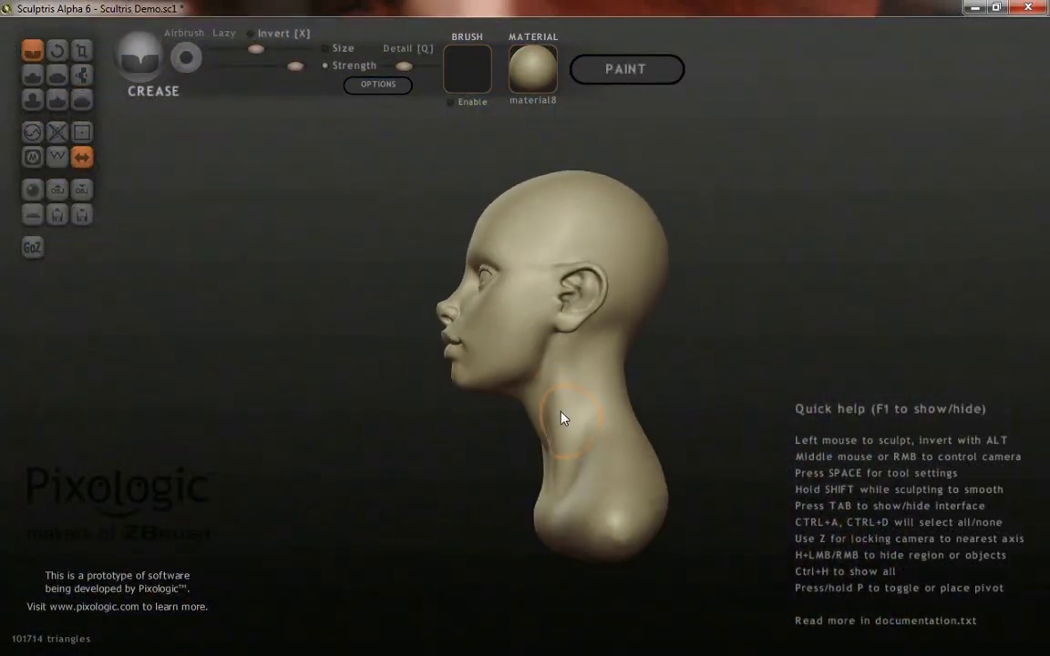
pyautogui.scroll(3)
pyautogui.press('g')
pyautogui.scroll(-3)
pyautogui.scroll(3)
pyautogui.scroll(-3)
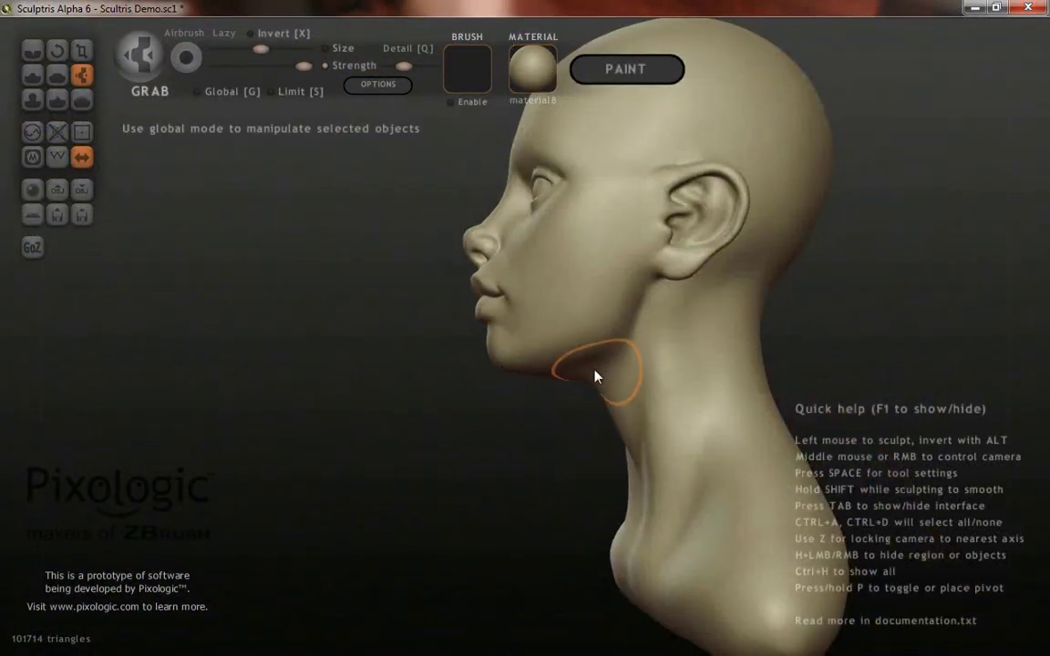
pyautogui.scroll(-3)
pyautogui.scroll(3)
pyautogui.scroll(-3)
pyautogui.scroll(3)
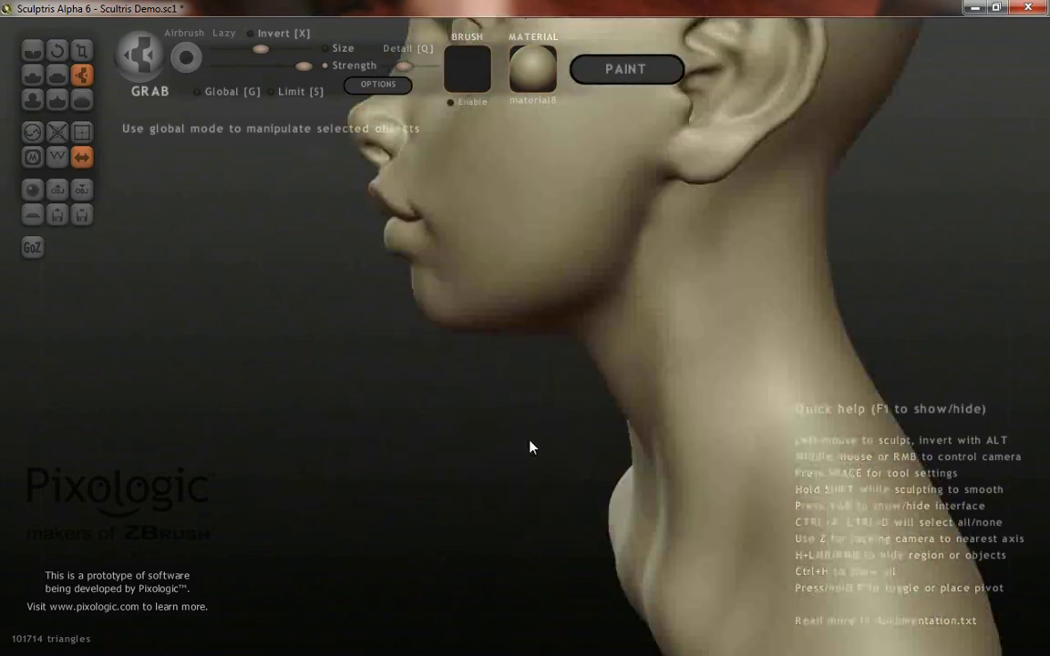
# - Check the head from below and in a straight side profile using Z
pyautogui.moveTo(530, 445); pyautogui.dragTo(623, 409)
pyautogui.press('z')
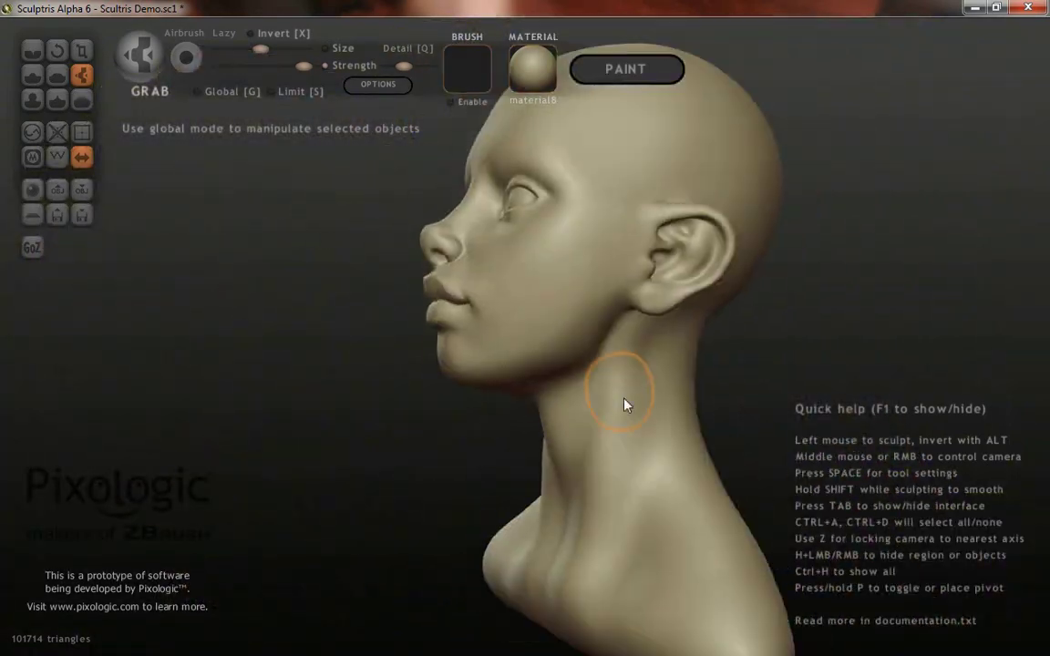
pyautogui.scroll(3)
pyautogui.scroll(3)
pyautogui.scroll(-3)
pyautogui.press('i')
pyautogui.scroll(-3)
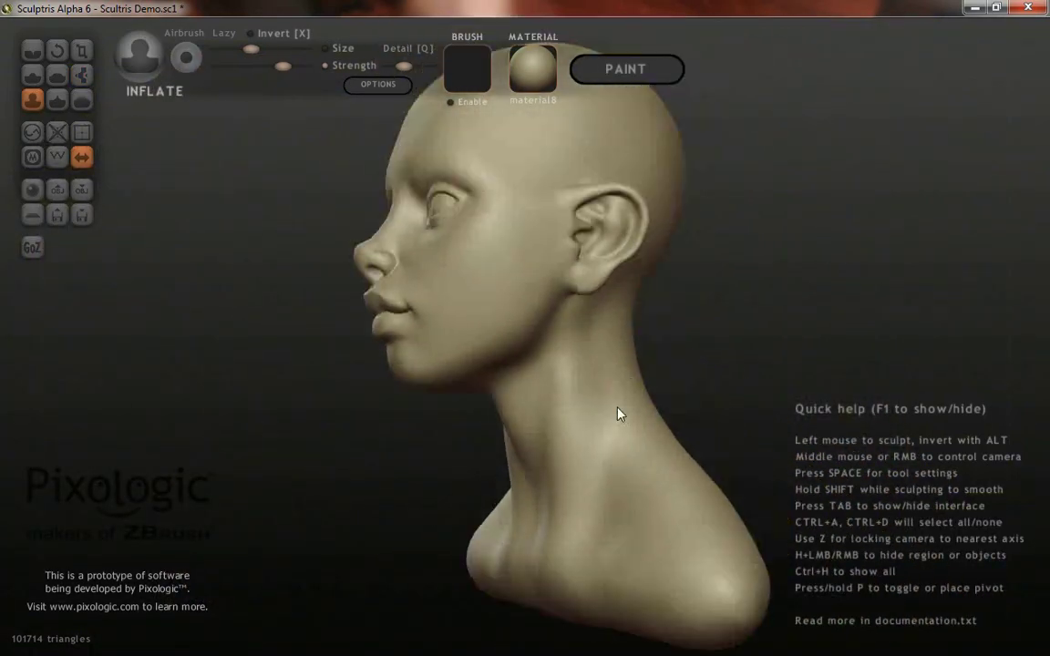
pyautogui.moveTo(605, 361); pyautogui.dragTo(656, 418)
pyautogui.scroll(3)
pyautogui.scroll(3)
pyautogui.scroll(3)
# - Refine the nose and lips with alternating Grab, Inflate and Crease strokes
pyautogui.press('g')
pyautogui.scroll(3)
pyautogui.scroll(3)
pyautogui.scroll(-3)
pyautogui.moveTo(625, 454); pyautogui.dragTo(578, 422)
pyautogui.scroll(3)
pyautogui.scroll(3)
pyautogui.press('i')
pyautogui.press('c')
pyautogui.press('i')
pyautogui.press('g')
# - Detail the ears with Inflate, Grab and Crease strokes
pyautogui.press('i')
pyautogui.press('g')
pyautogui.press('i')
pyautogui.press('g')
pyautogui.press('c')
pyautogui.press('i')
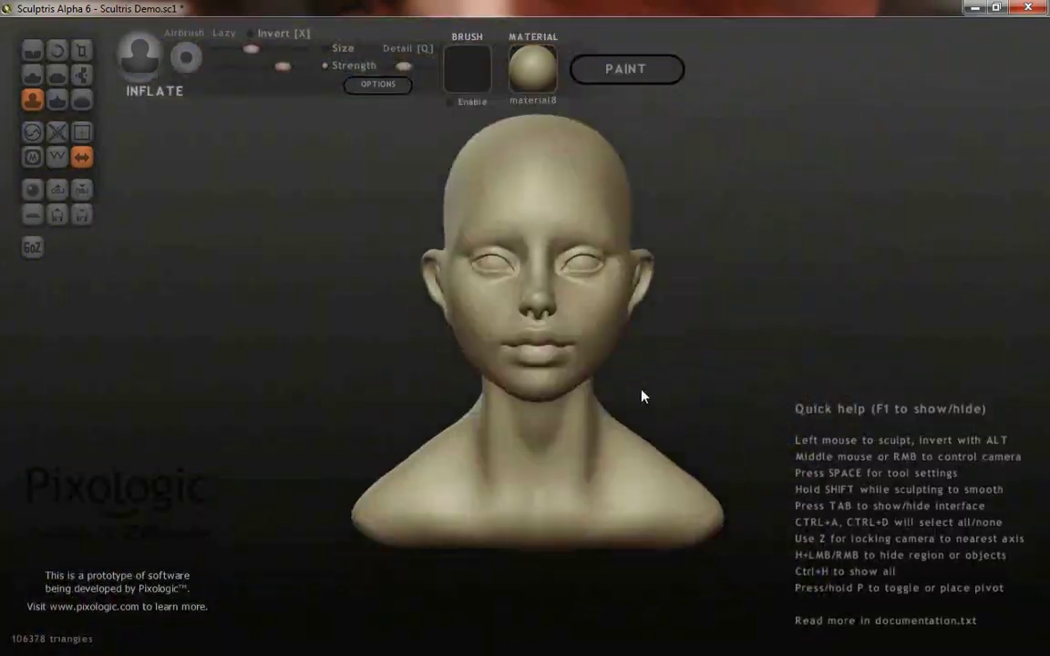
# - Inspect the finished bald bust with Grab active, then start a new sphere with Ctrl+N
pyautogui.moveTo(640, 393); pyautogui.dragTo(621, 476)
pyautogui.scroll(3)
pyautogui.scroll(3)
pyautogui.press('g')
pyautogui.scroll(-3)
pyautogui.scroll(3)
pyautogui.scroll(-3)
pyautogui.scroll(-3)
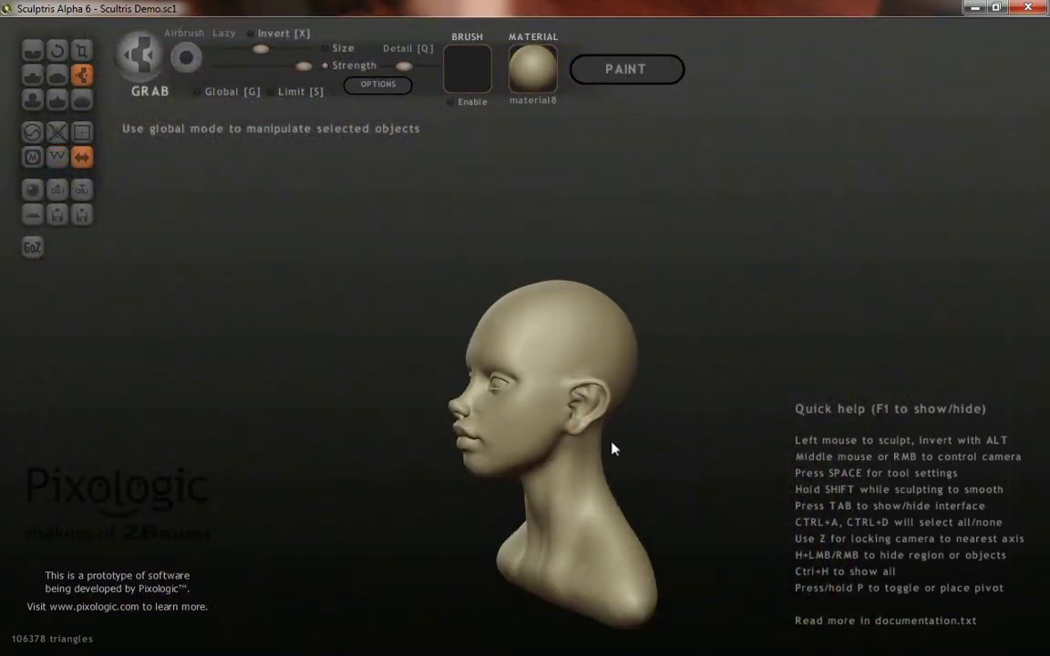
pyautogui.hotkey('ctrl', 'n')
# - Confirm the new sphere and pull it out over the back of the head
pyautogui.click(478, 351)
pyautogui.moveTo(618, 325); pyautogui.dragTo(588, 347)
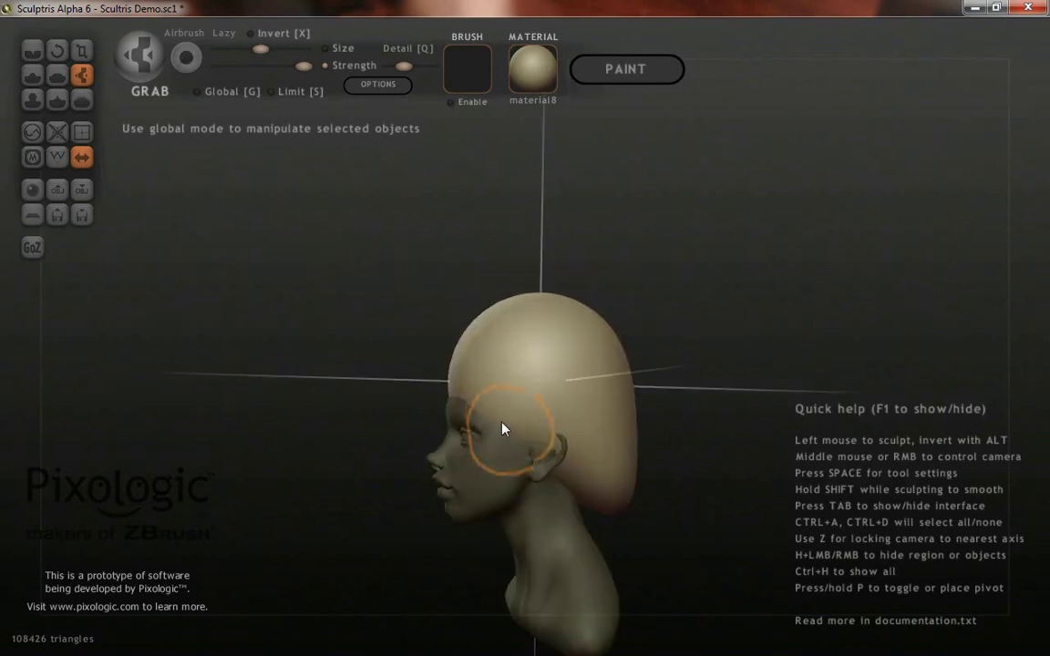
pyautogui.moveTo(522, 453); pyautogui.dragTo(482, 375)
pyautogui.moveTo(482, 375); pyautogui.dragTo(534, 356)
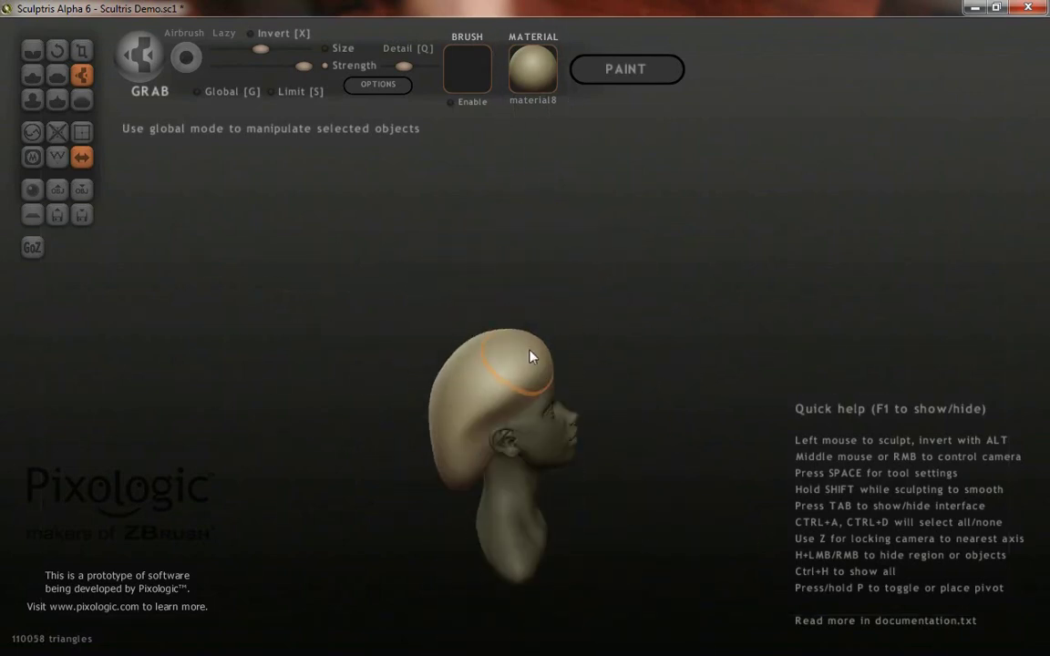
pyautogui.scroll(3)
pyautogui.scroll(3)
# - Fit the hair mass around the cranium and stretch it outward toward the back
pyautogui.moveTo(533, 407); pyautogui.dragTo(529, 499)
pyautogui.moveTo(530, 499); pyautogui.dragTo(529, 413)
pyautogui.moveTo(530, 413); pyautogui.dragTo(508, 300)
pyautogui.scroll(3)
pyautogui.scroll(3)
pyautogui.scroll(-3)
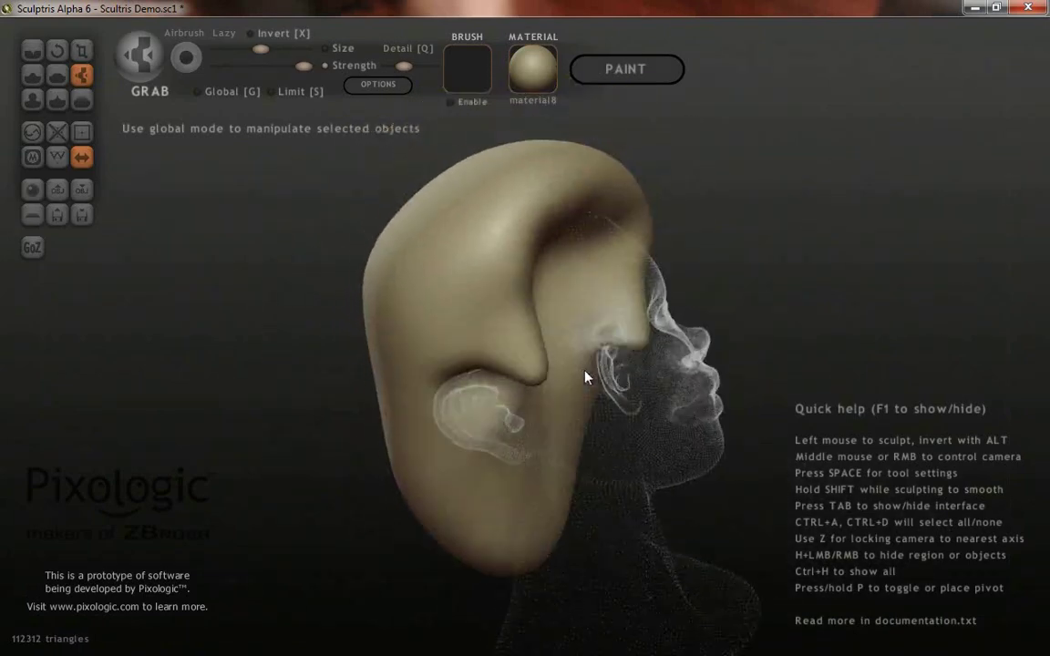
pyautogui.moveTo(587, 375); pyautogui.dragTo(715, 403)
pyautogui.moveTo(715, 403); pyautogui.dragTo(586, 398)
pyautogui.scroll(3)
# - Pull long locks down past the ears onto the shoulders, cutting grooves between them with Crease
pyautogui.scroll(-3)
pyautogui.moveTo(509, 458); pyautogui.dragTo(626, 348)
pyautogui.press('c')
pyautogui.press('g')
pyautogui.scroll(3)
pyautogui.scroll(-3)
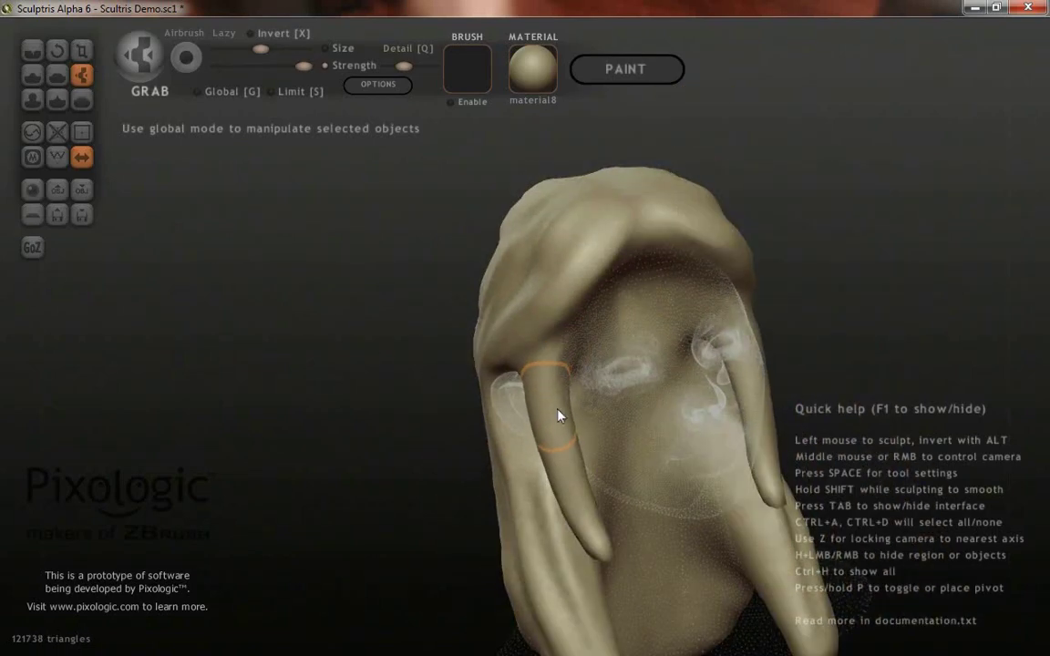